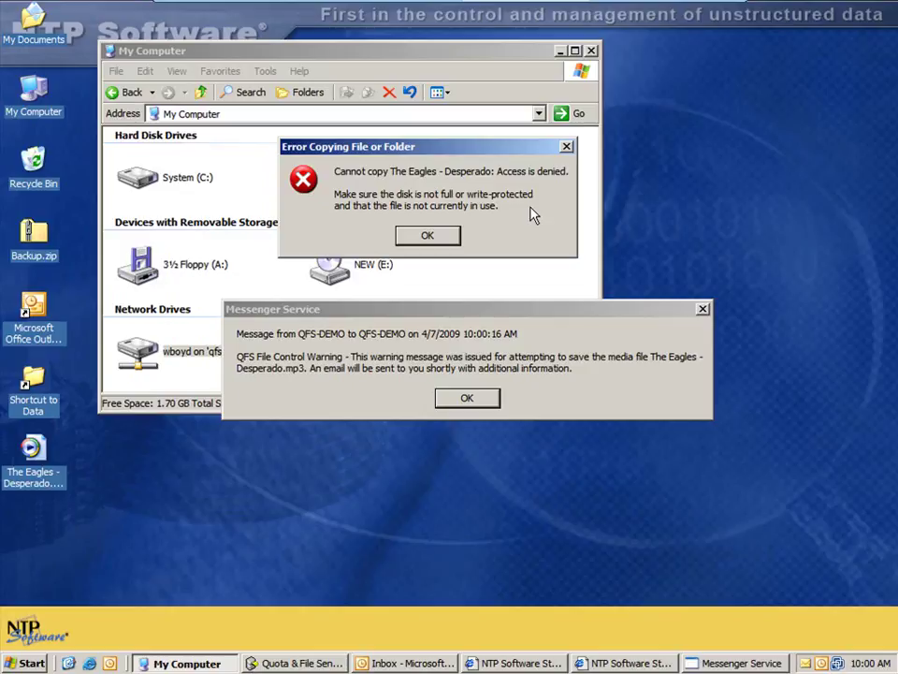
- Dismiss the copy error and the Messenger Service warning, then switch to Outlook and open the QFS File Control Warning e-mail
{"action": "left_click", "coordinate": [437, 234]}
{"action": "left_click", "coordinate": [409, 317]}
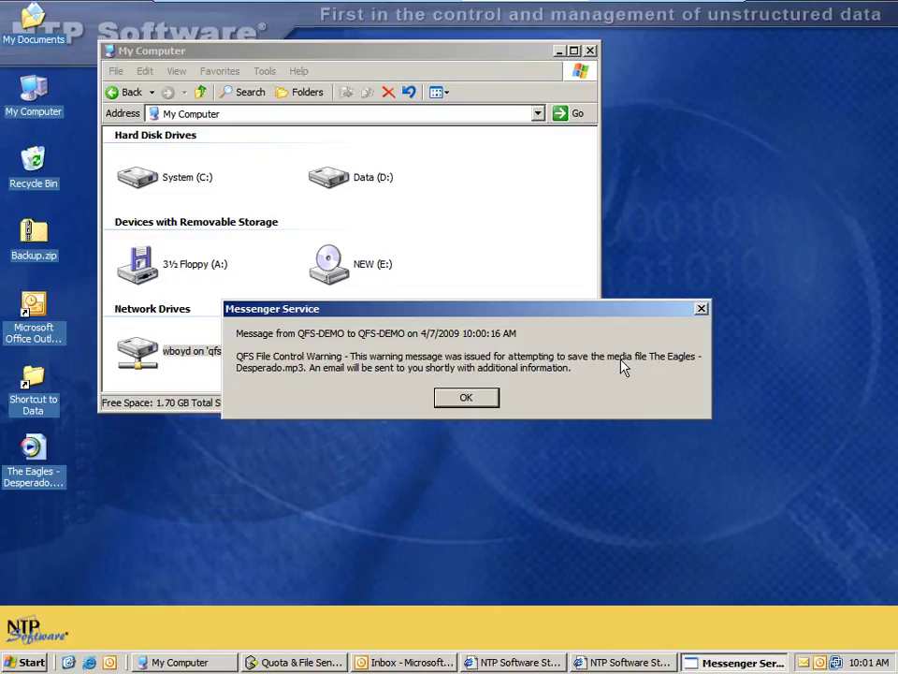
{"action": "left_click", "coordinate": [481, 397]}
{"action": "left_click", "coordinate": [460, 664]}
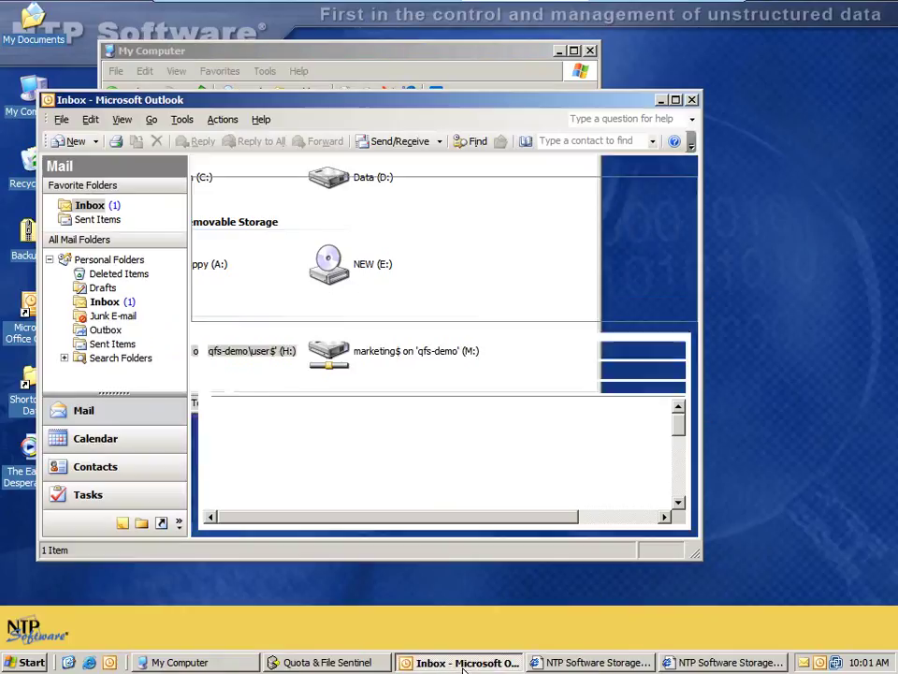
{"action": "double_click", "coordinate": [327, 234]}
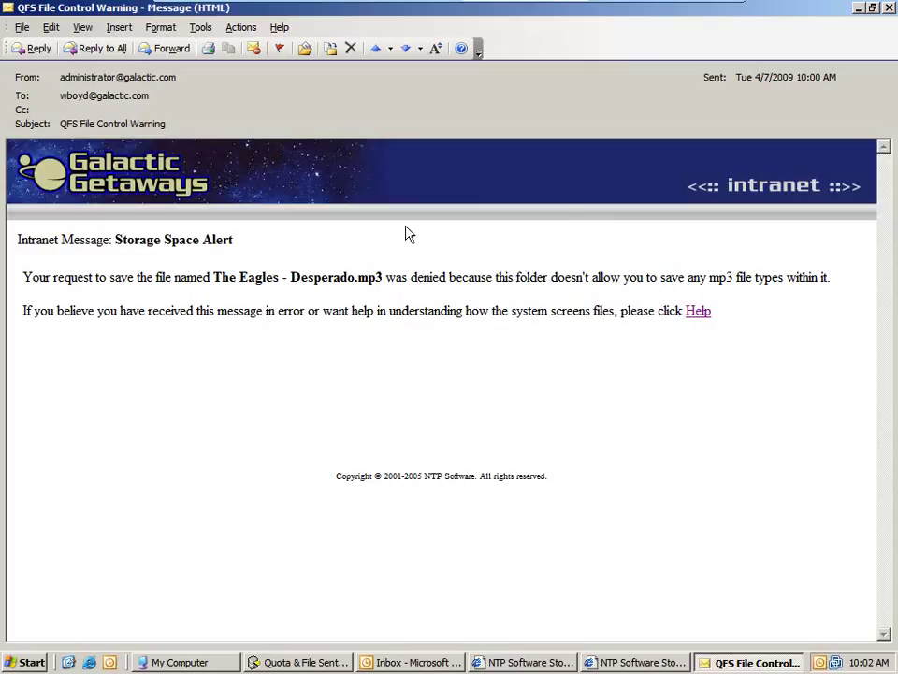
- Read the Storage Space Alert message and open its linked Help page about prohibited content
{"action": "left_click_drag", "start_coordinate": [33, 310], "coordinate": [607, 319]}
{"action": "left_click", "coordinate": [414, 321]}
{"action": "left_click", "coordinate": [622, 312]}
{"action": "left_click", "coordinate": [699, 313]}
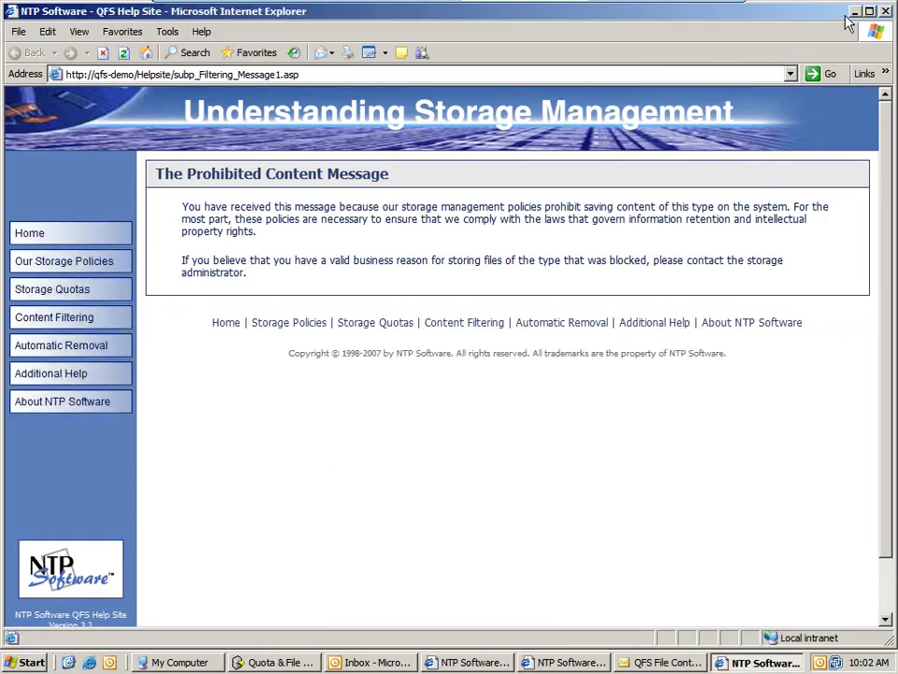
- Close the help page, and delete the QFS File Control Warning e-mail before minimizing Outlook
{"action": "left_click", "coordinate": [886, 11]}
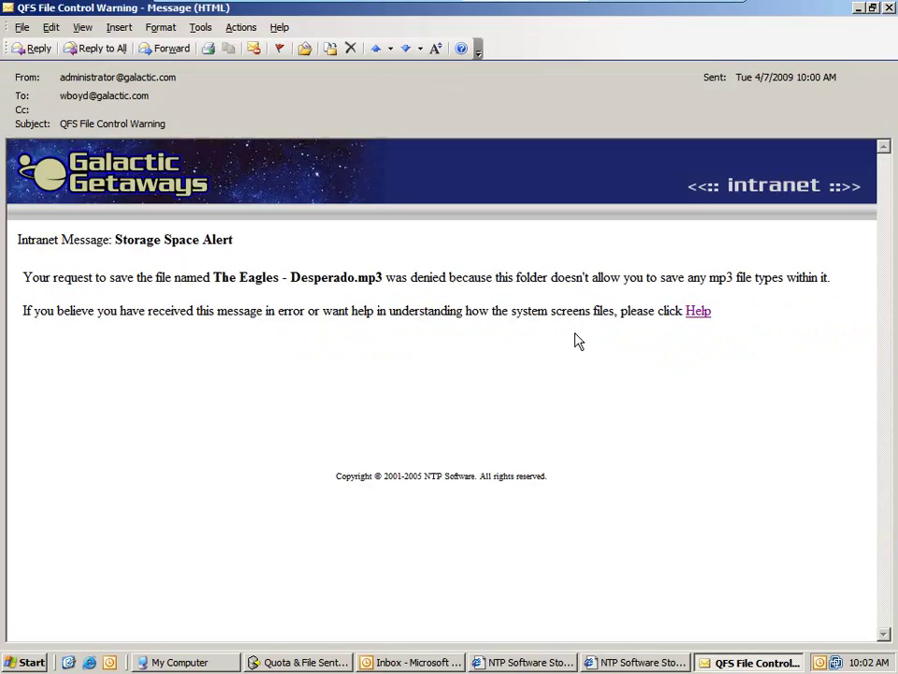
{"action": "left_click", "coordinate": [350, 48]}
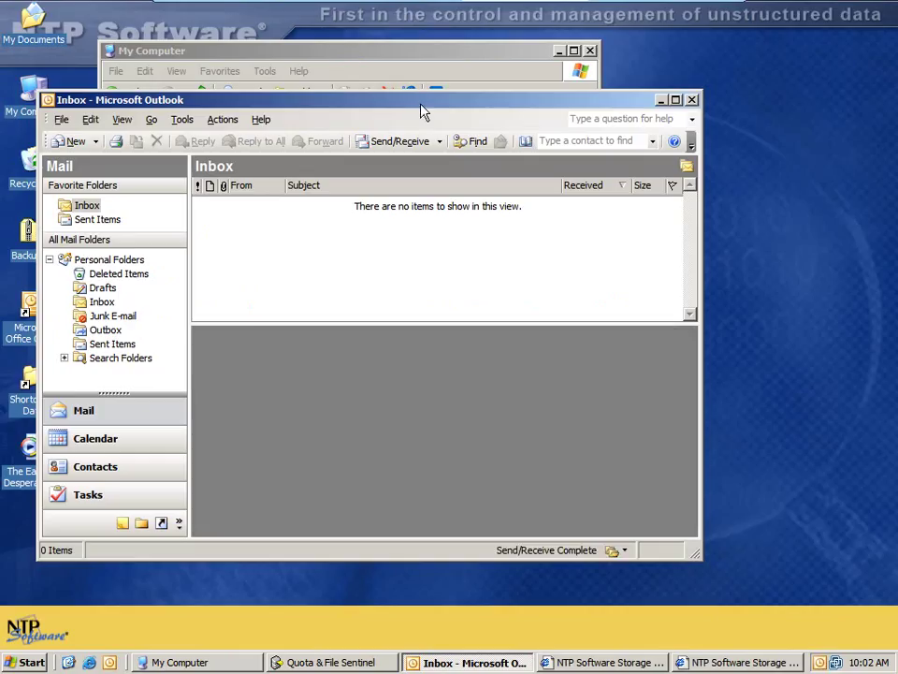
{"action": "left_click", "coordinate": [661, 99]}
- In Quota & File Sentinel, expand QFS-DEMO's File Control Policies and open the criteria of the Galactic-level Home Directory - Media Blocking policy
{"action": "left_click", "coordinate": [375, 662]}
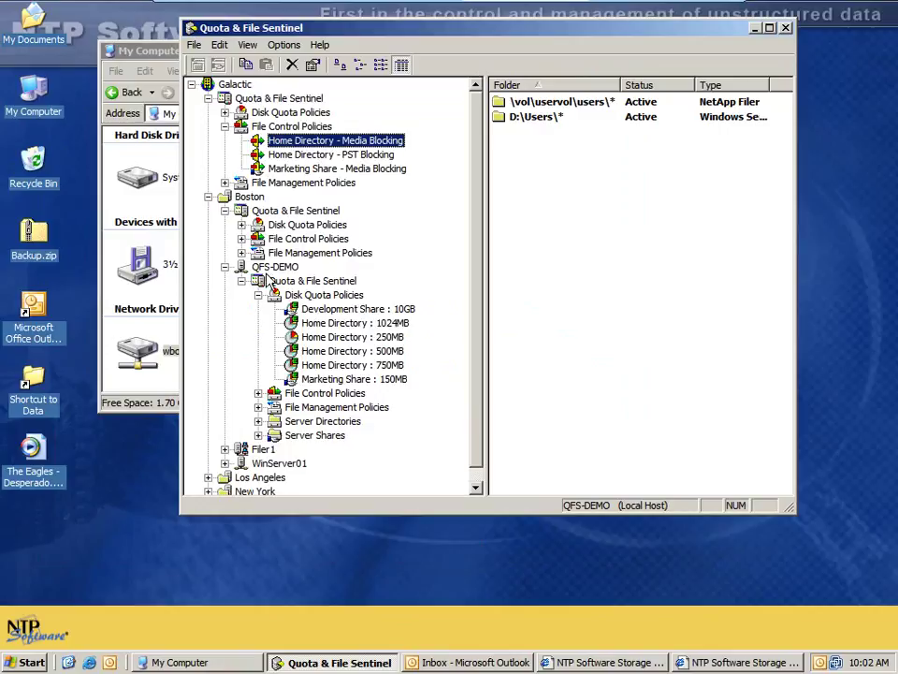
{"action": "left_click", "coordinate": [258, 295]}
{"action": "left_click", "coordinate": [258, 309]}
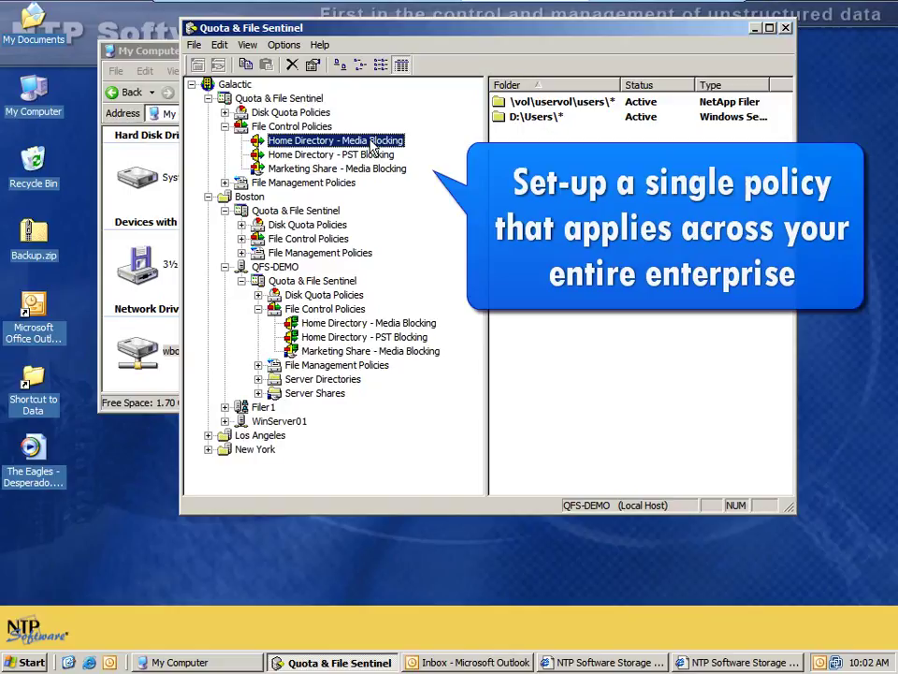
{"action": "double_click", "coordinate": [373, 145]}
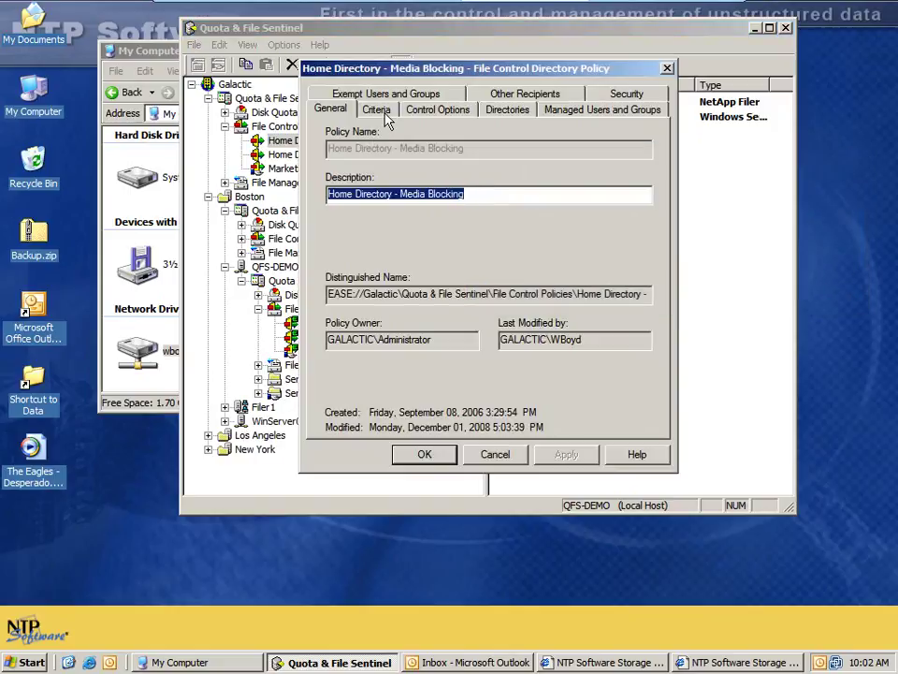
{"action": "left_click", "coordinate": [377, 110]}
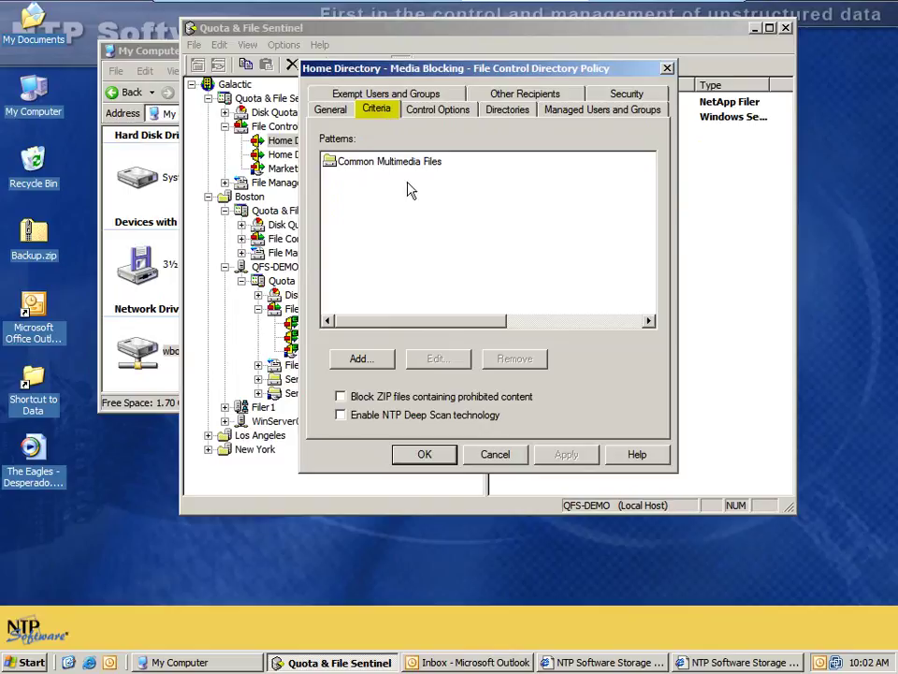
- Start adding a criteria item to the policy and try the custom file pattern *.pst
{"action": "left_click", "coordinate": [375, 363]}
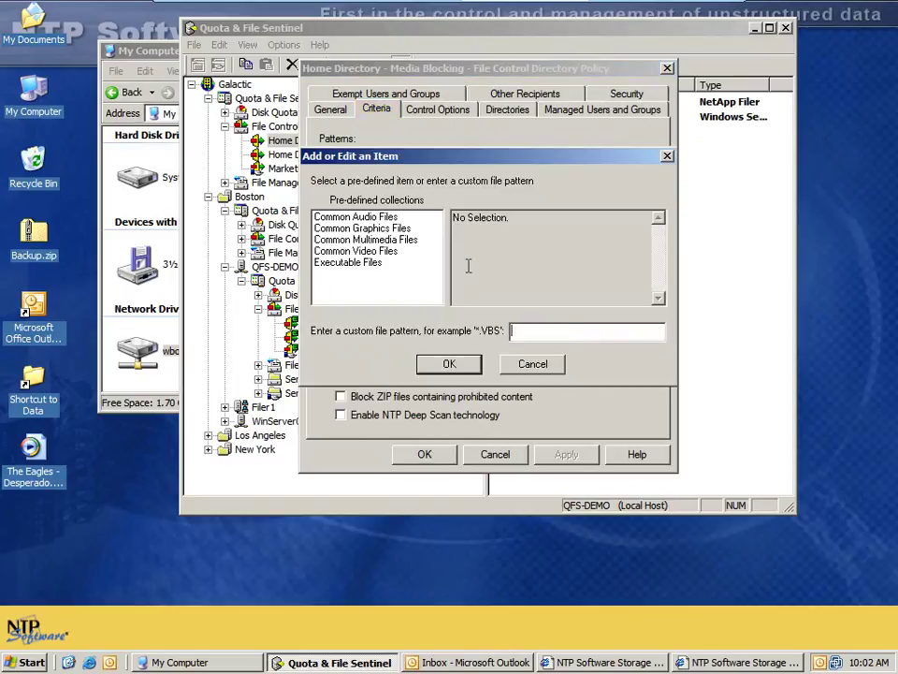
{"action": "type", "text": "*"}
{"action": "type", "text": ".vbs"}
{"action": "key", "text": "BackSpace"}
{"action": "key", "text": "BackSpace"}
{"action": "key", "text": "BackSpace"}
{"action": "type", "text": "pst"}
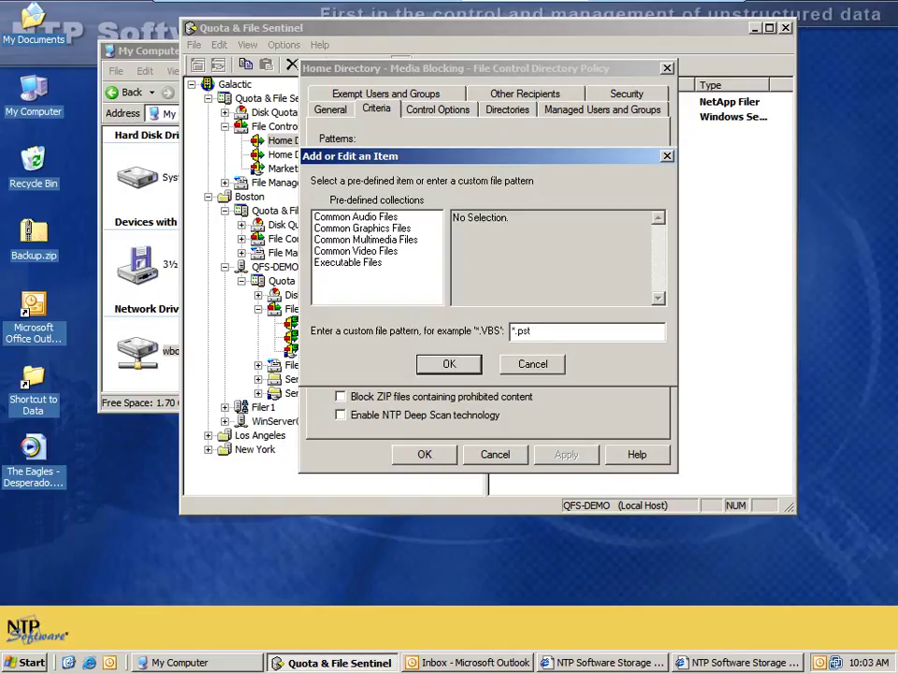
- Examine which file types the predefined Executable Files, Common Multimedia Files and Common Audio Files collections cover
{"action": "left_click", "coordinate": [341, 263]}
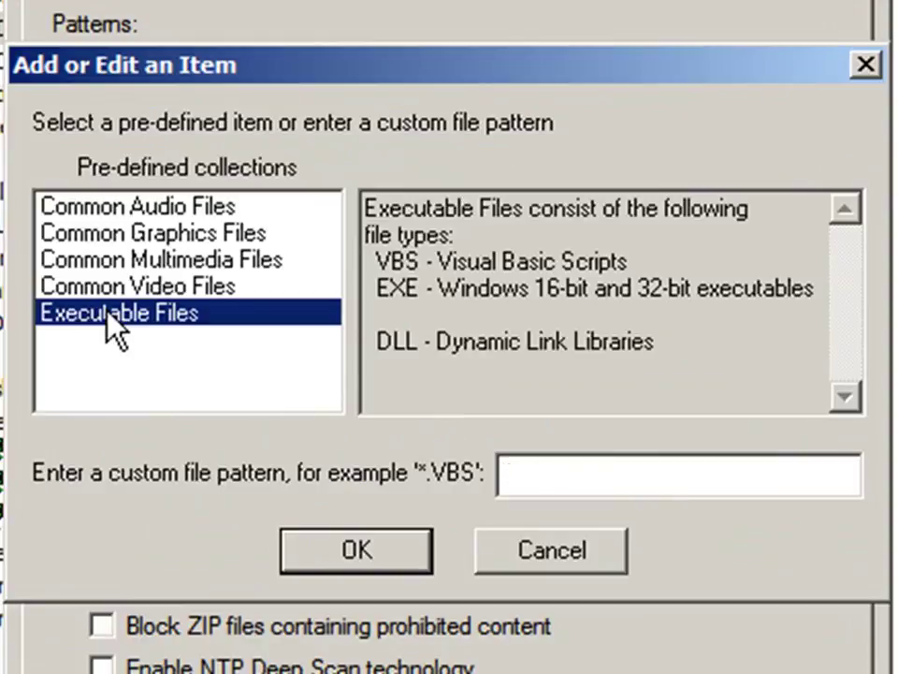
{"action": "left_click", "coordinate": [118, 261]}
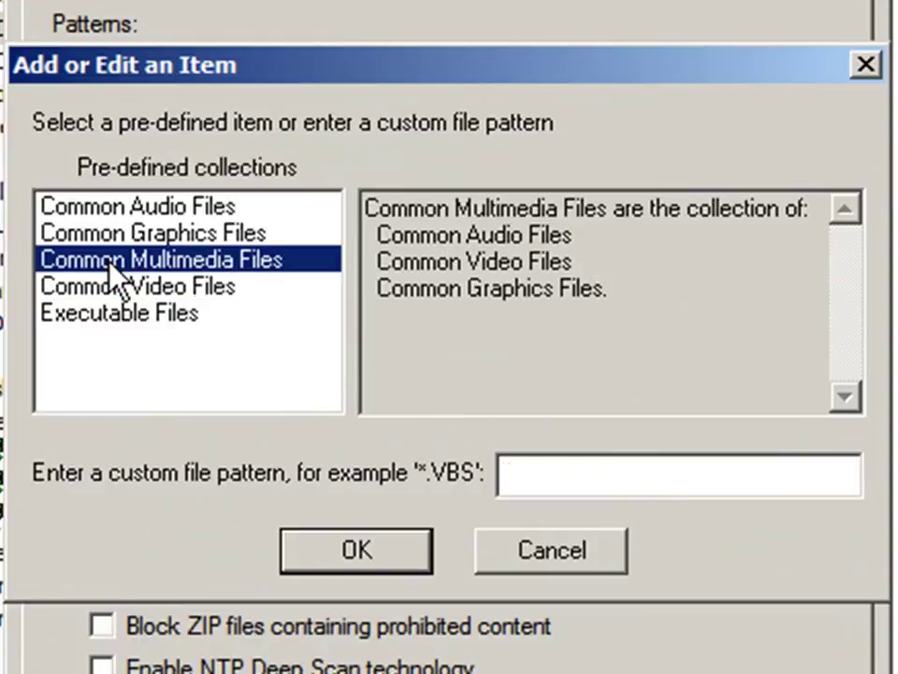
{"action": "left_click", "coordinate": [124, 209]}
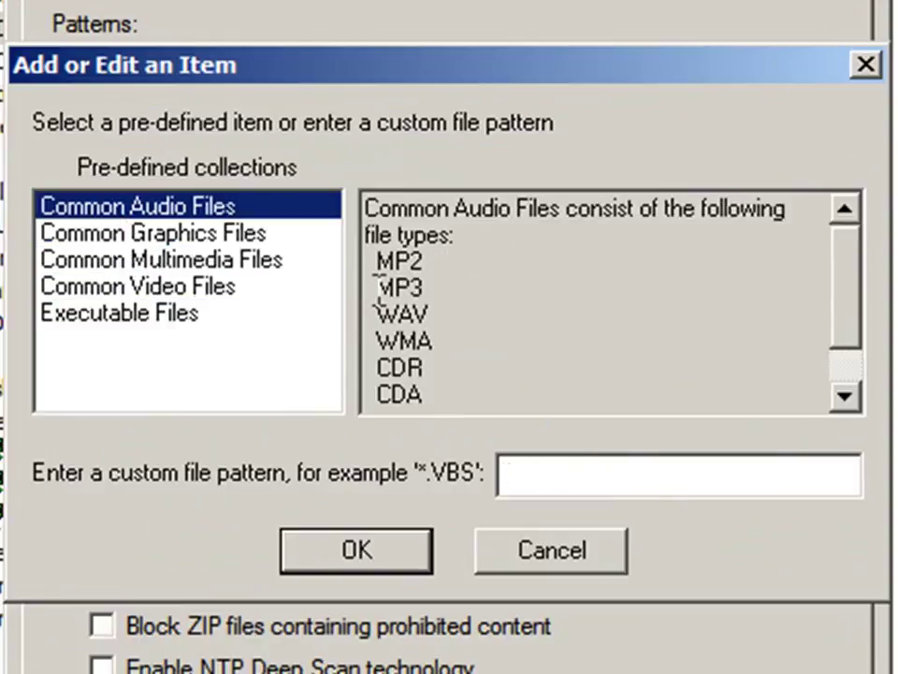
- Try the custom file pattern sec*.doc, and cancel adding the criteria item
{"action": "left_click", "coordinate": [594, 473]}
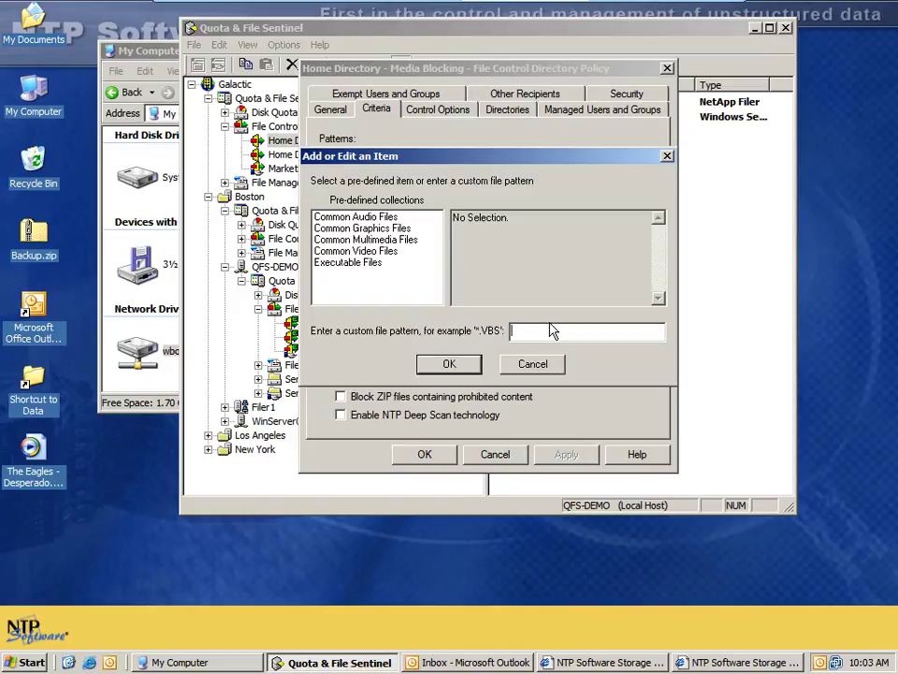
{"action": "type", "text": "sec"}
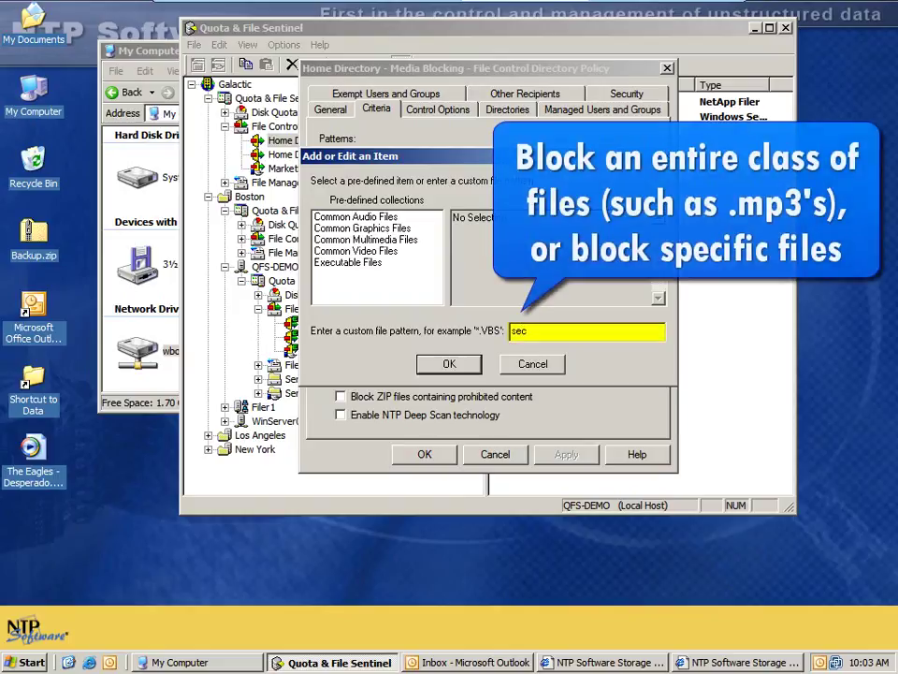
{"action": "type", "text": "*.dco"}
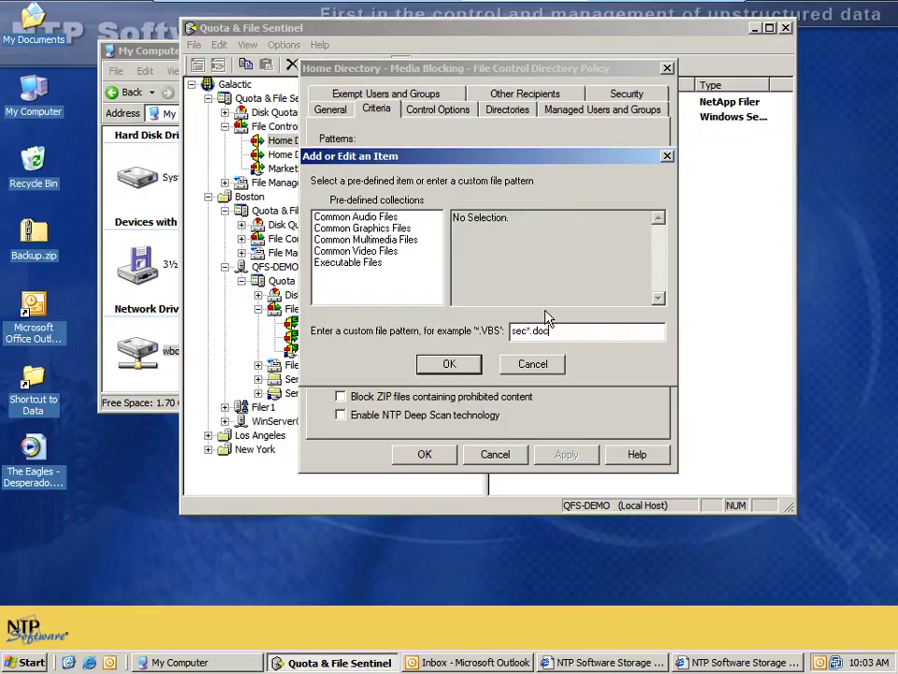
{"action": "left_click", "coordinate": [548, 366]}
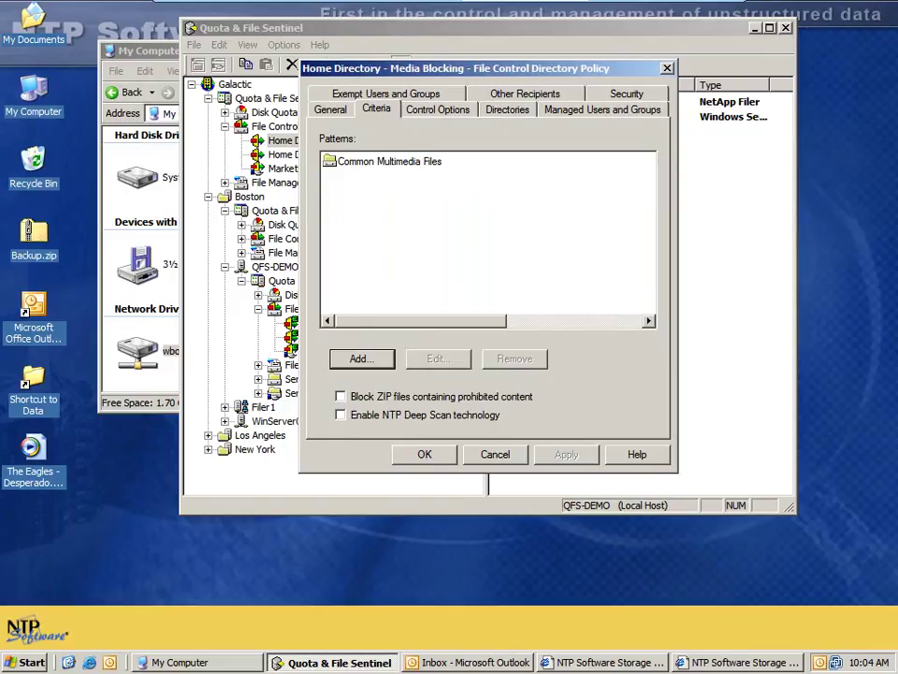
- Try the options for blocking ZIP files with prohibited content and enabling NTP Deep Scan technology, switching each off again
{"action": "left_click", "coordinate": [340, 397]}
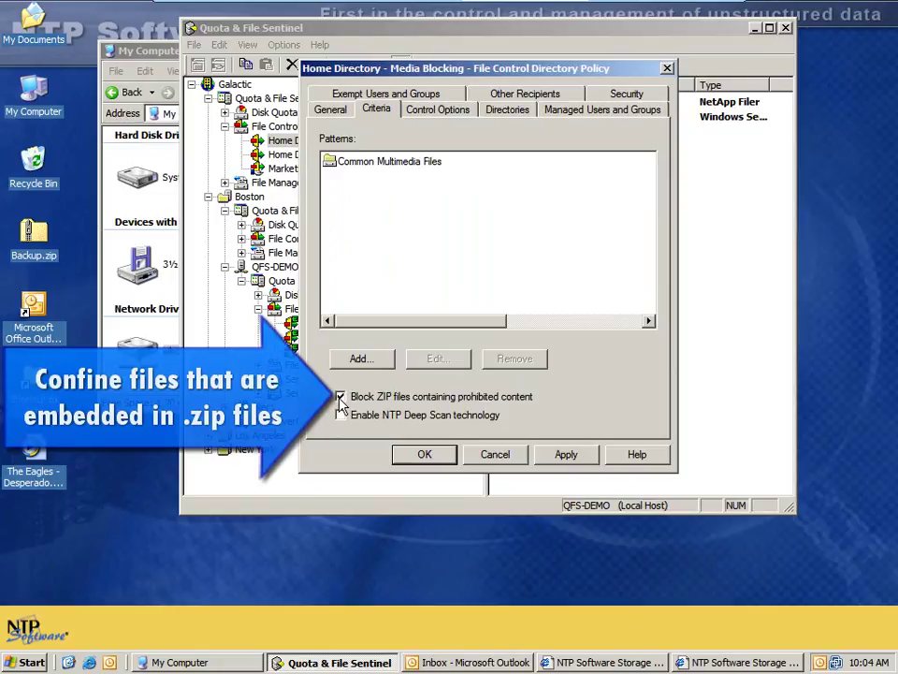
{"action": "left_click", "coordinate": [340, 398]}
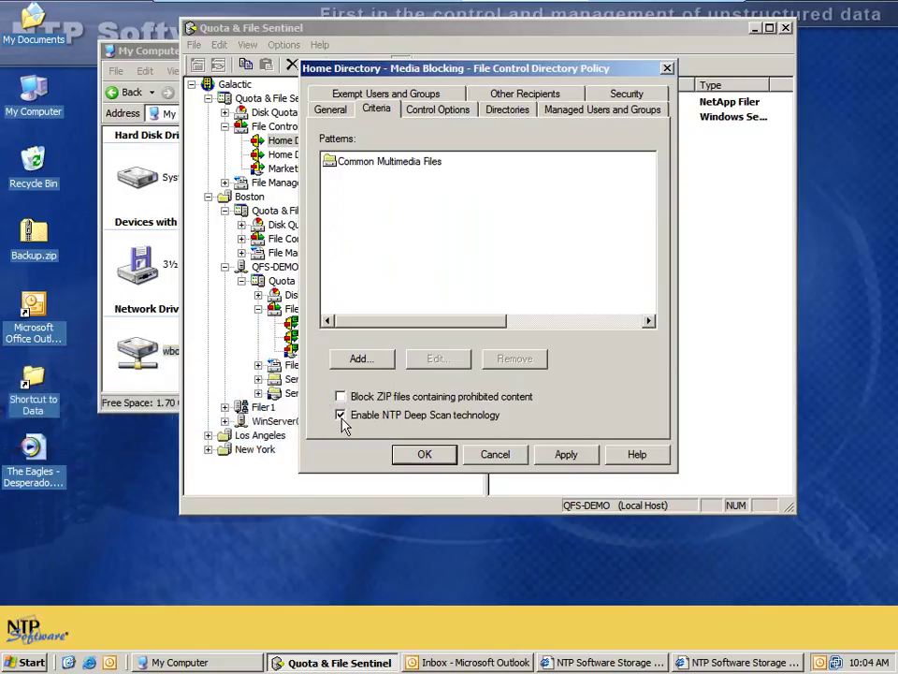
{"action": "left_click", "coordinate": [340, 418]}
- In the policy's control options, disable event logging for Open for Read and set it to Always Allow
{"action": "left_click", "coordinate": [445, 112]}
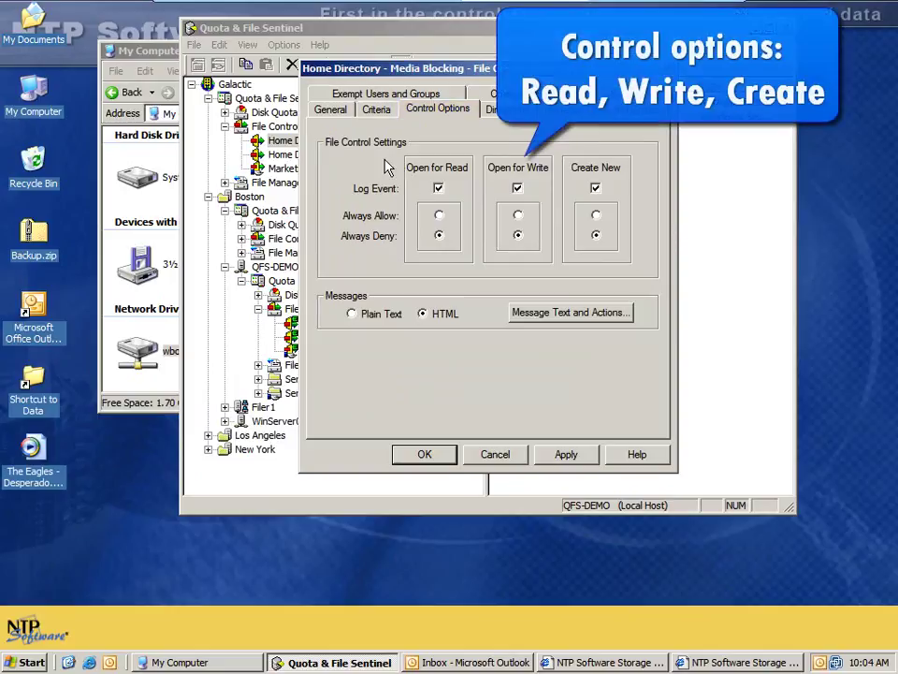
{"action": "left_click", "coordinate": [441, 188]}
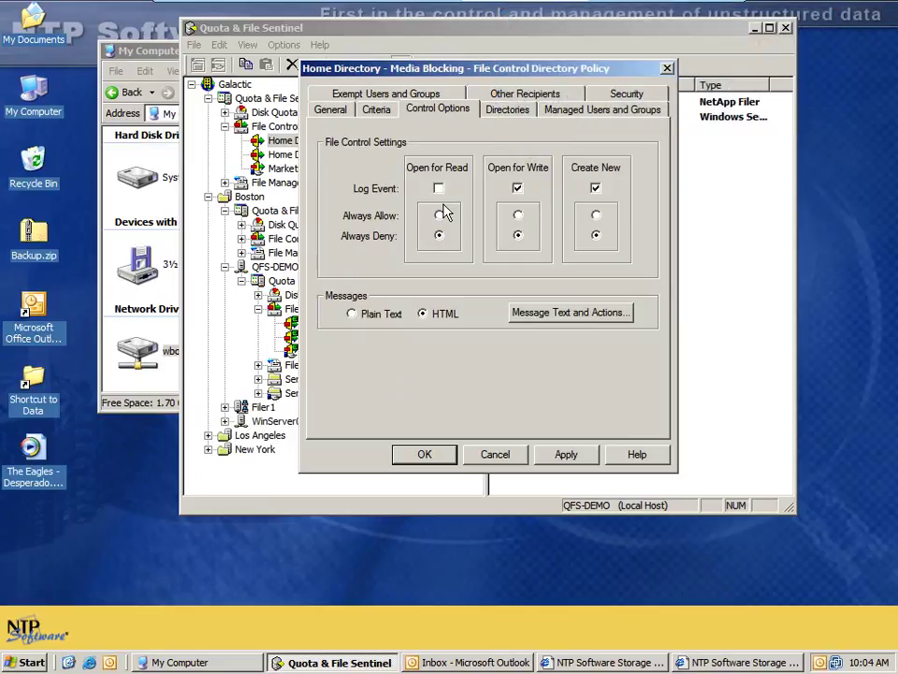
{"action": "left_click", "coordinate": [442, 214]}
- Review the policy's directories, managed users and groups, exempt users and other recipients, keeping the control strategy at Restrict Everyone
{"action": "left_click", "coordinate": [493, 112]}
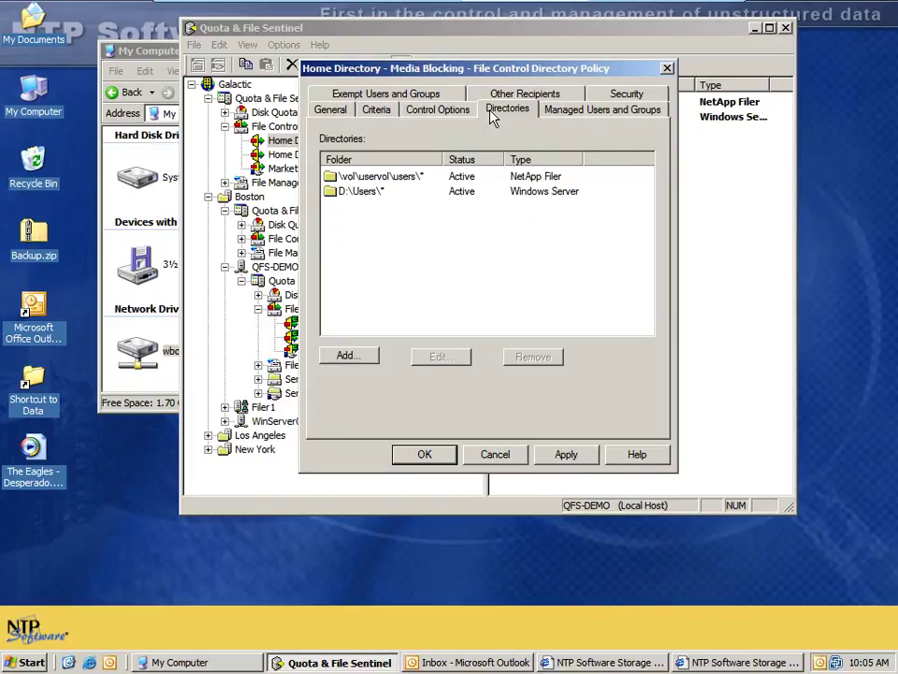
{"action": "left_click", "coordinate": [561, 112]}
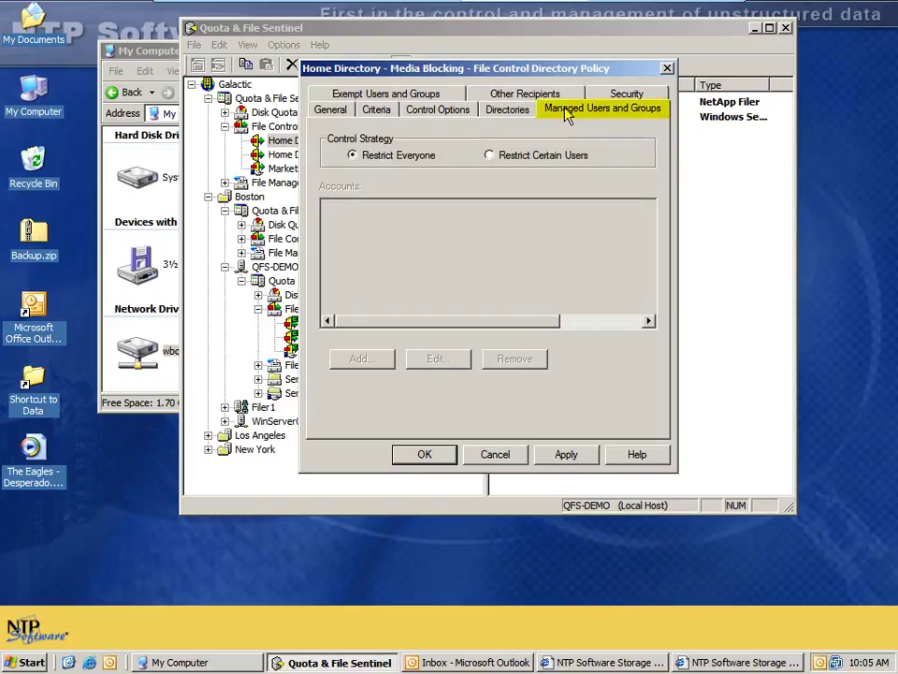
{"action": "left_click", "coordinate": [512, 164]}
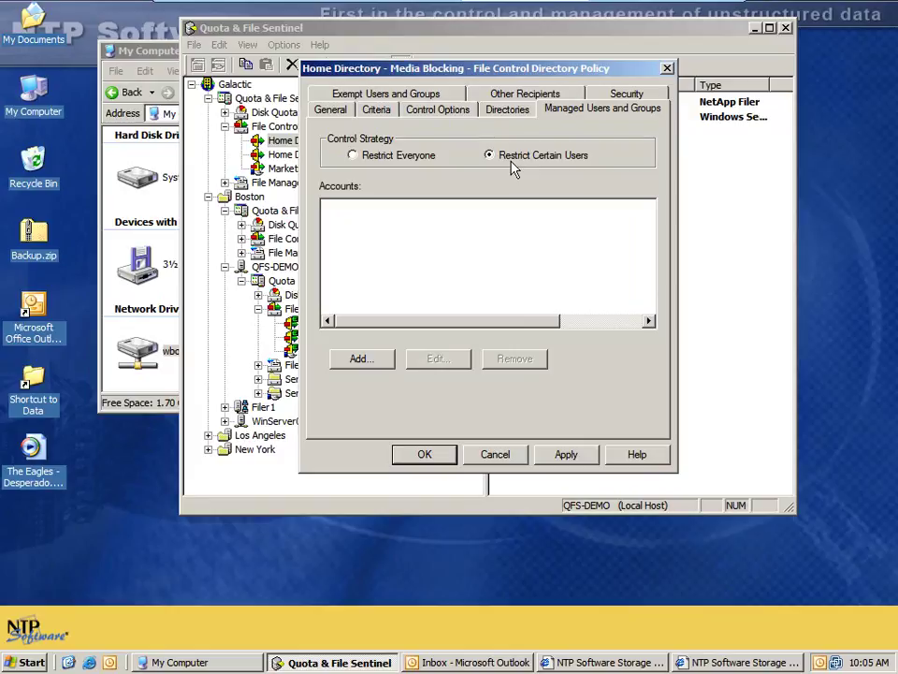
{"action": "left_click", "coordinate": [396, 161]}
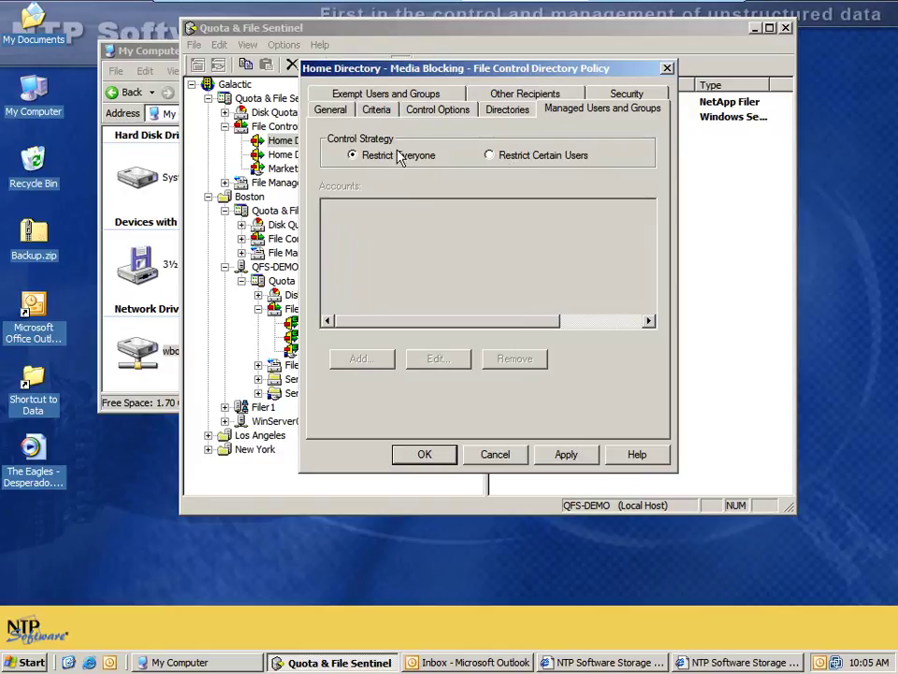
{"action": "left_click", "coordinate": [393, 95]}
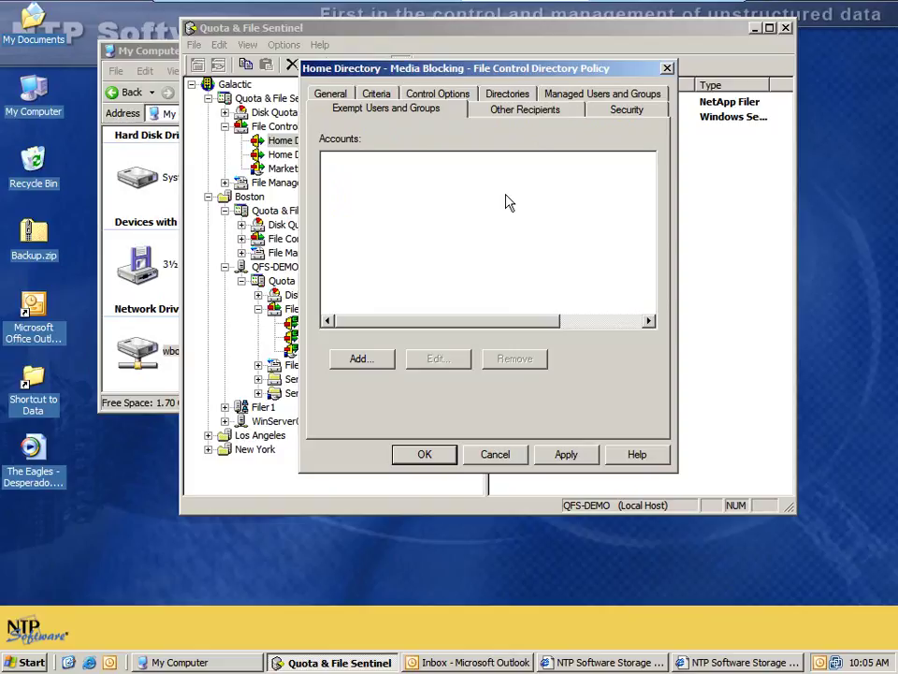
{"action": "left_click", "coordinate": [534, 109]}
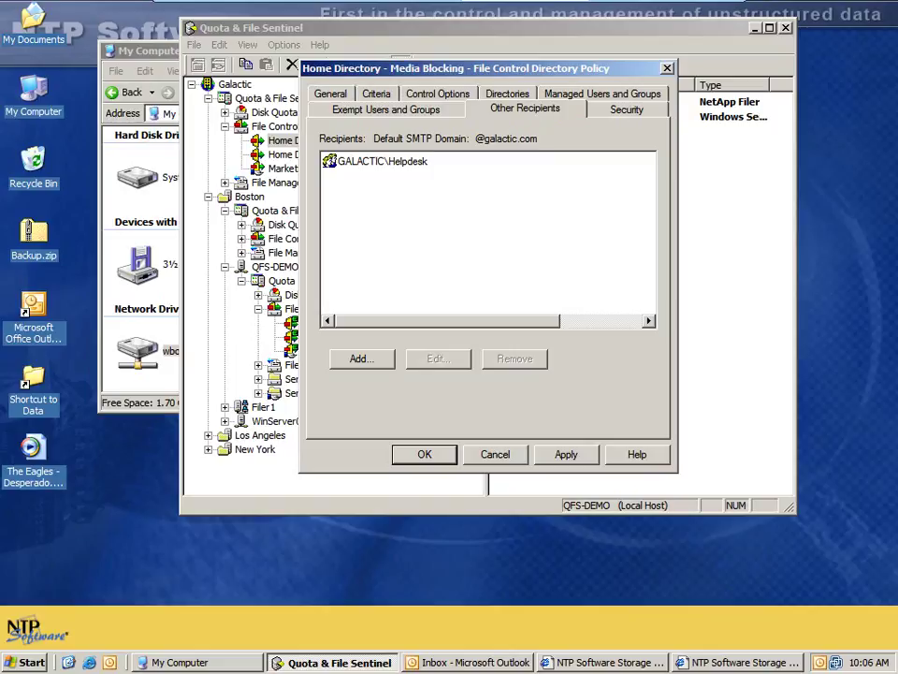
- Set both Open for Write and Create New to Always Allow in the policy's control options
{"action": "left_click", "coordinate": [437, 94]}
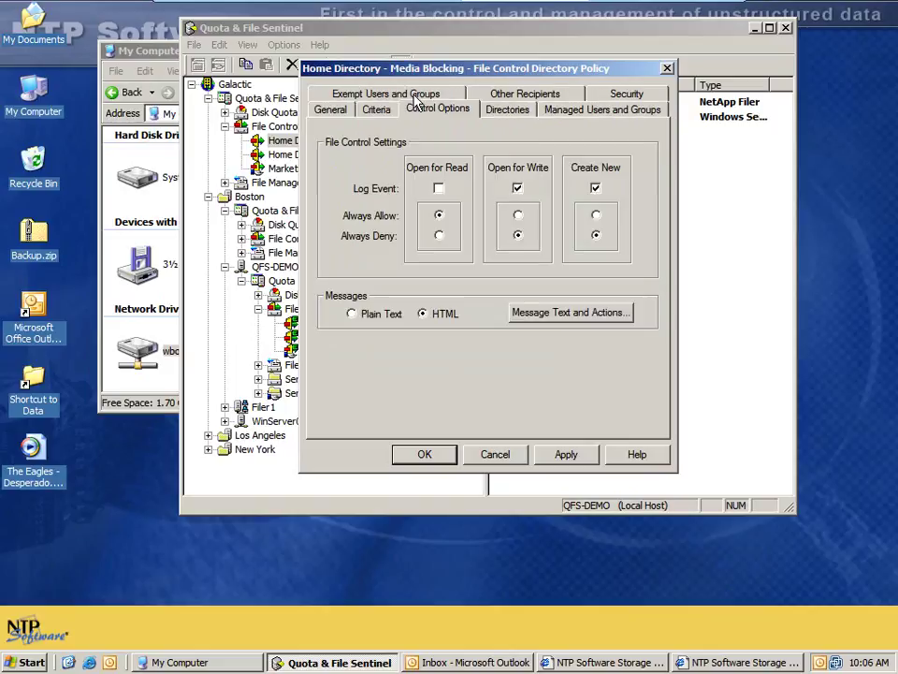
{"action": "left_click", "coordinate": [518, 214]}
{"action": "left_click", "coordinate": [595, 215]}
- Open the policy's message text and actions and examine the messages for the triggering user
{"action": "left_click", "coordinate": [583, 314]}
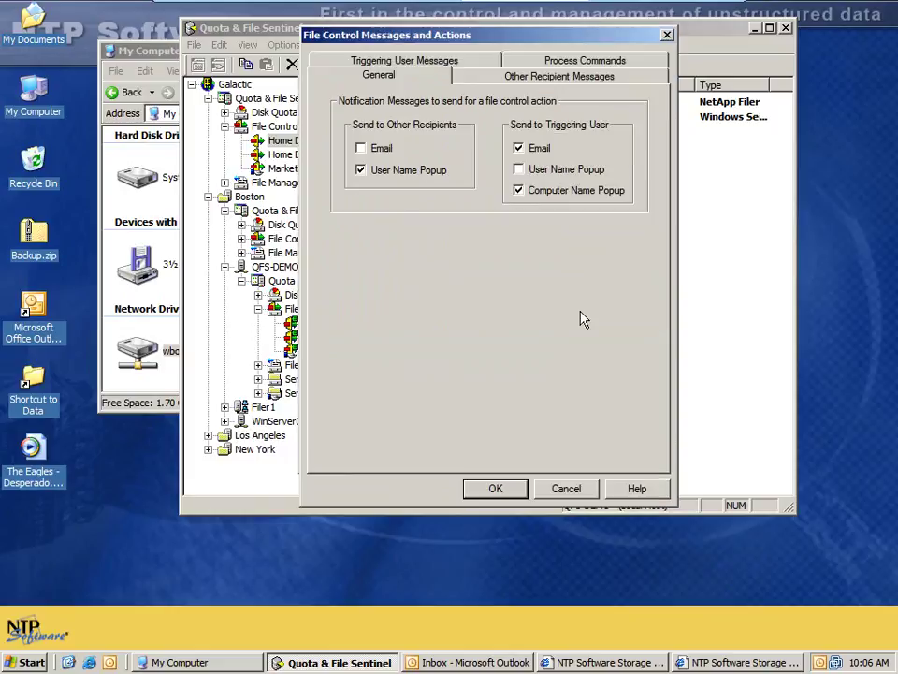
{"action": "left_click", "coordinate": [406, 61]}
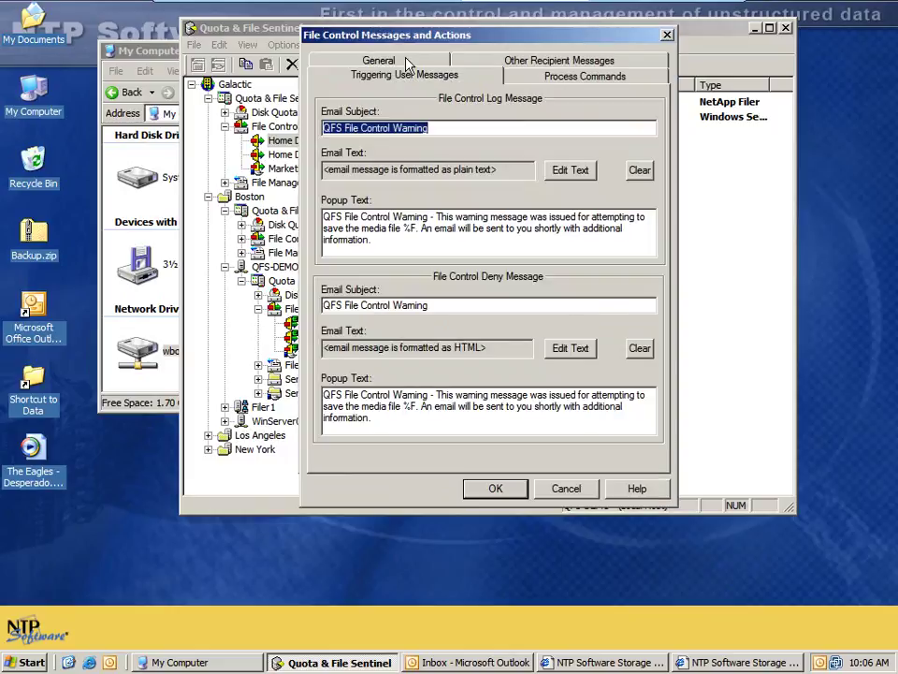